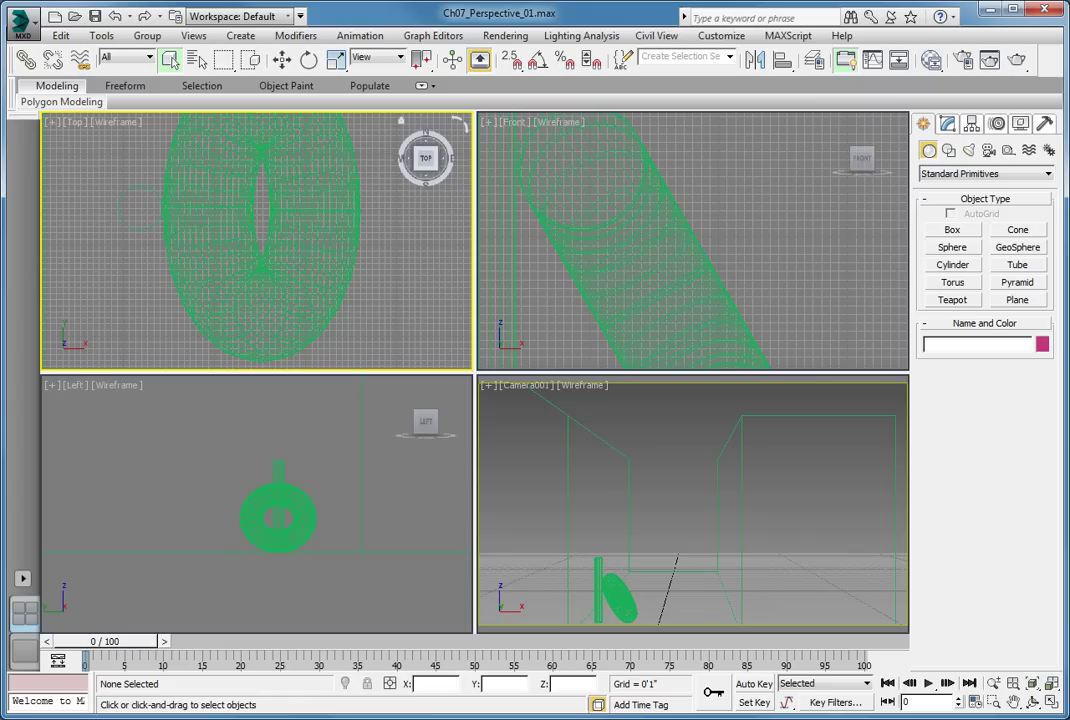
Step: Make Camera001 the active viewport and set its background to the environment photo of the alley
click(690, 402)
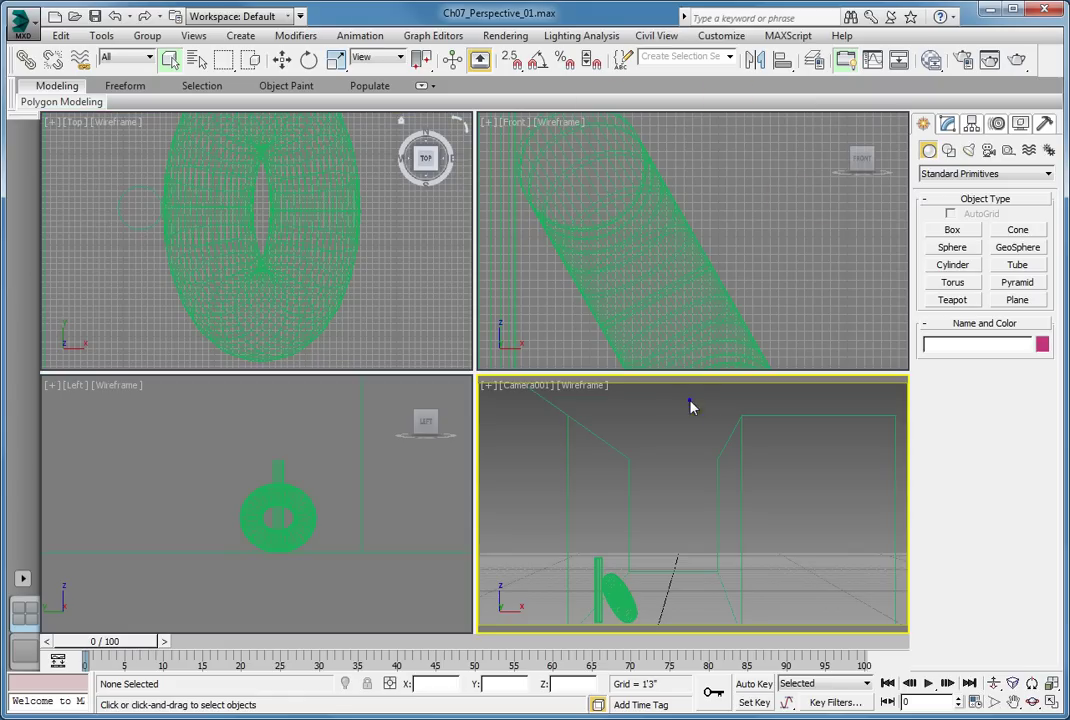
click(518, 387)
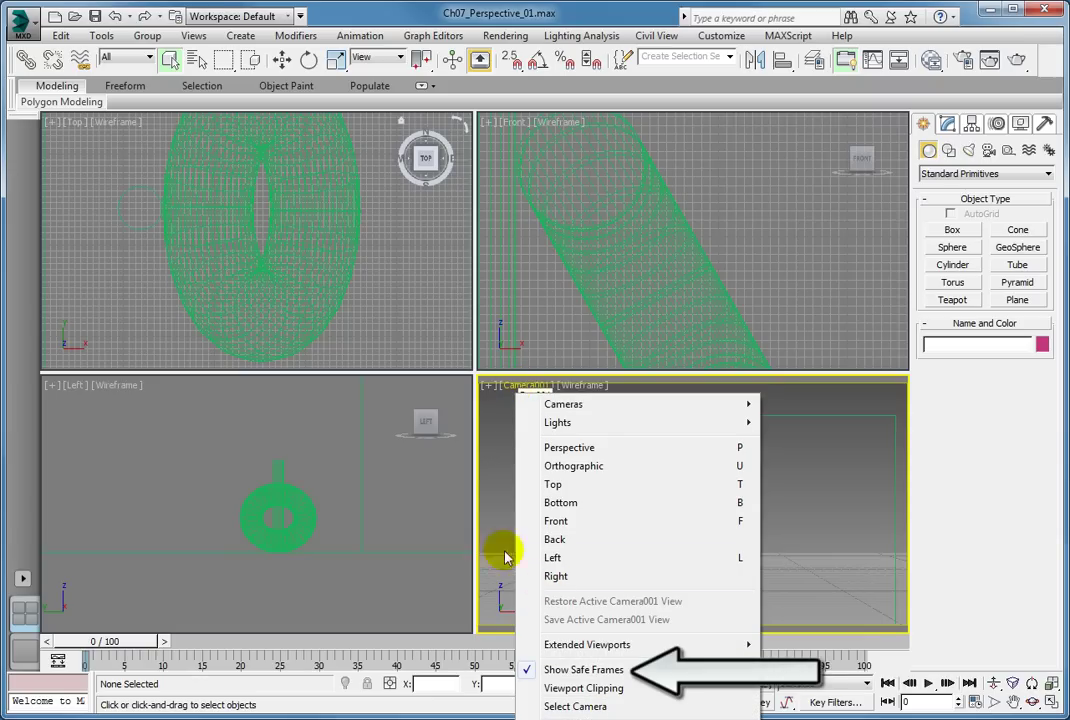
click(485, 521)
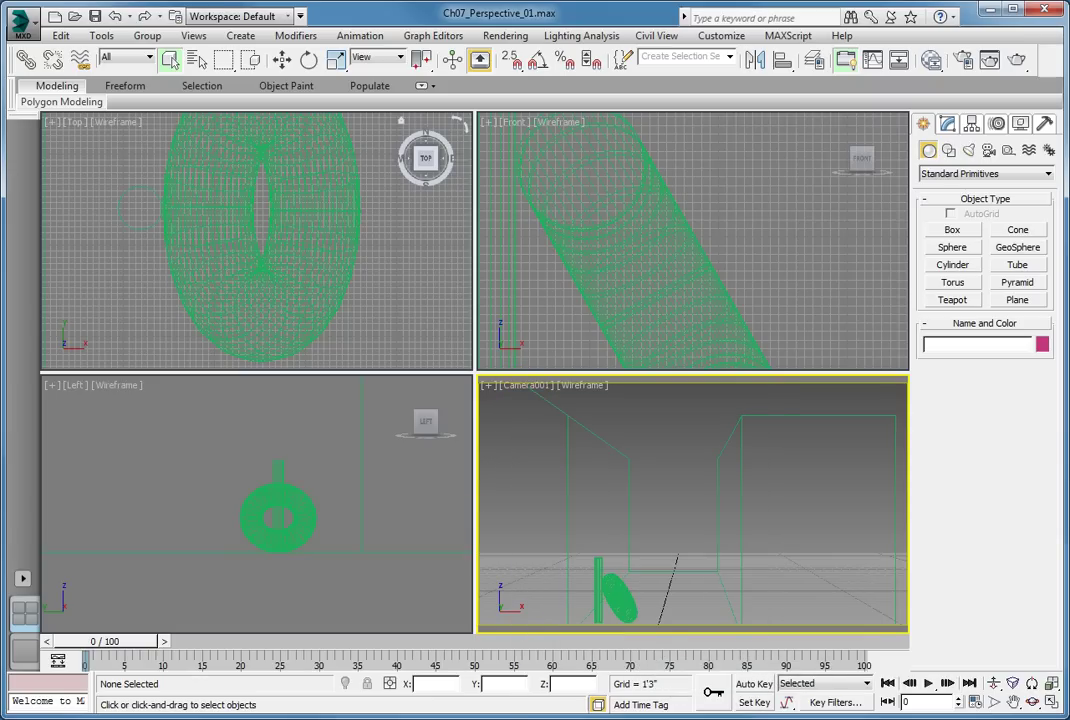
click(583, 387)
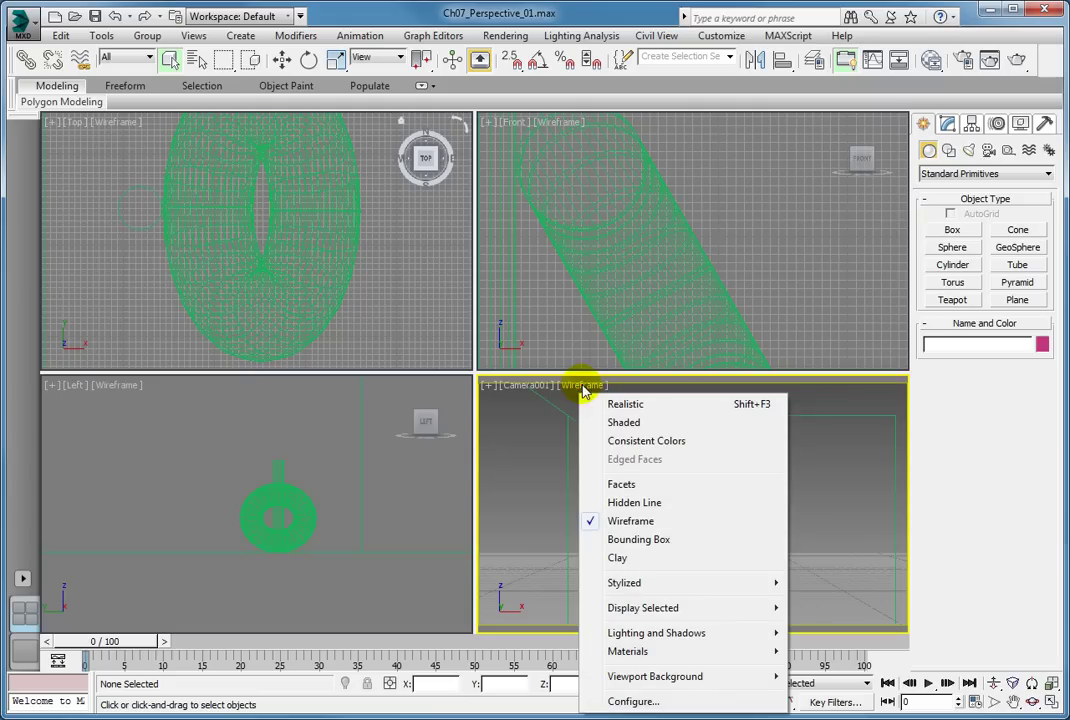
mouse_move(755, 677)
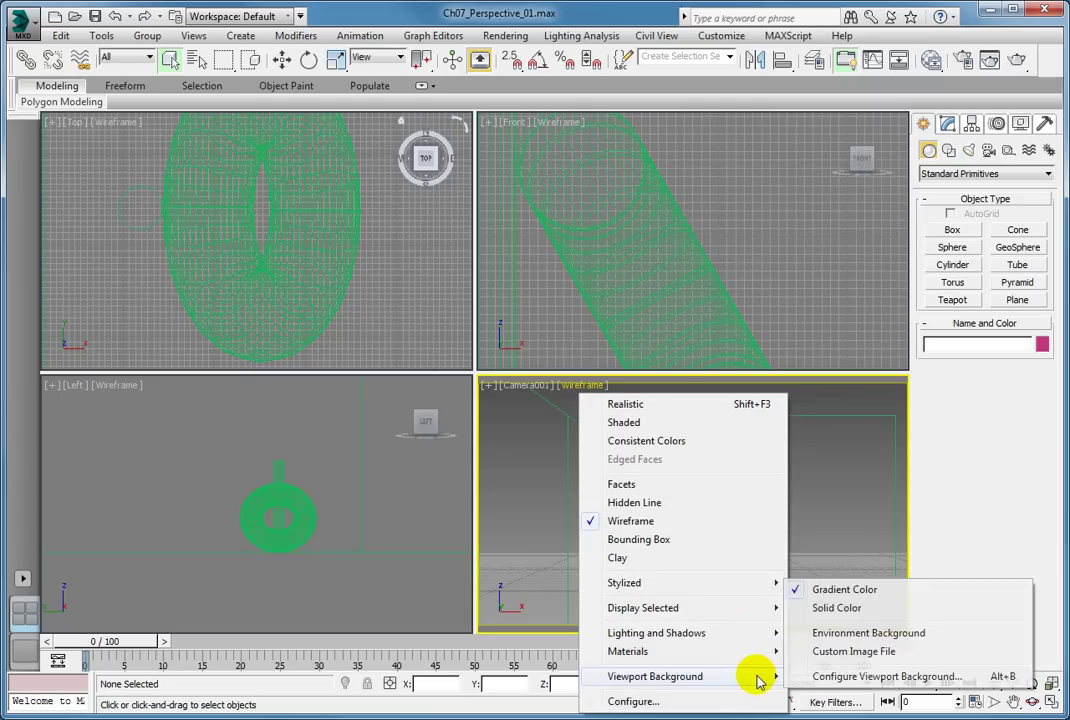
click(850, 633)
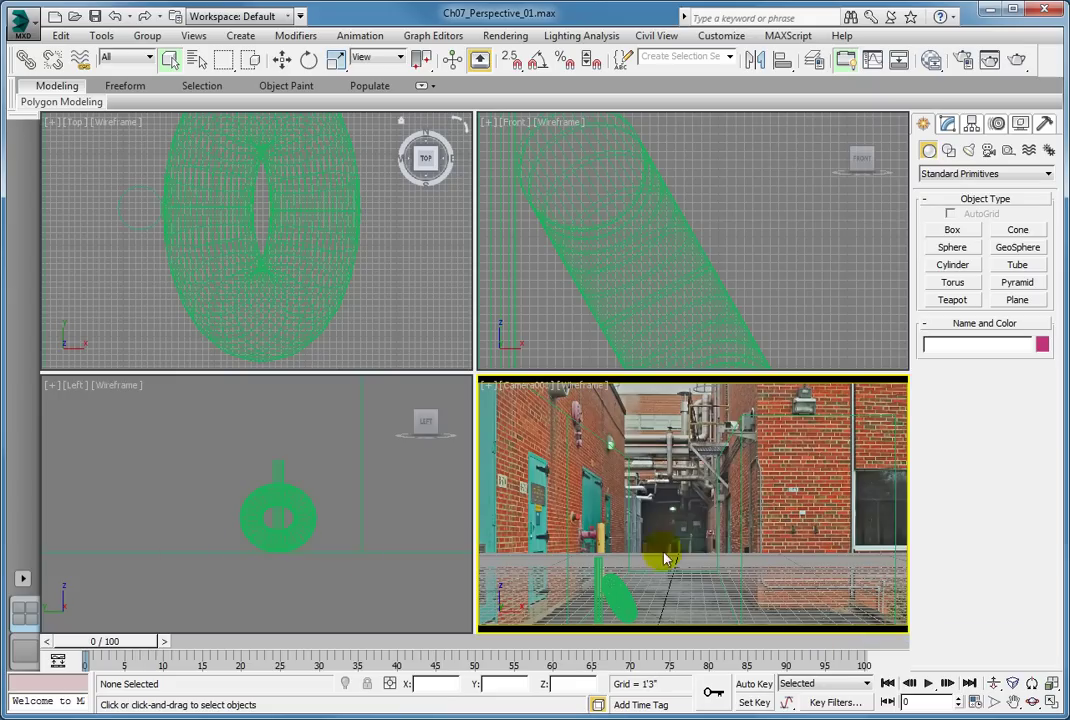
Step: Maximize the Camera001 viewport and launch the Perspective Match utility from the Utilities panel
click(1052, 703)
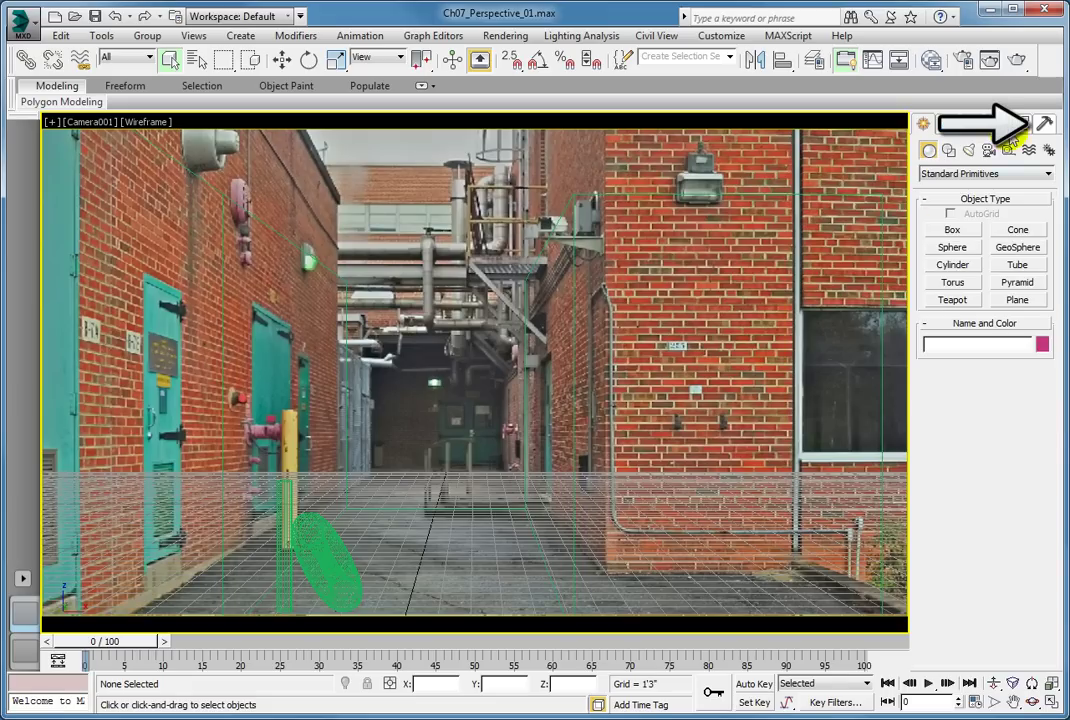
click(1044, 123)
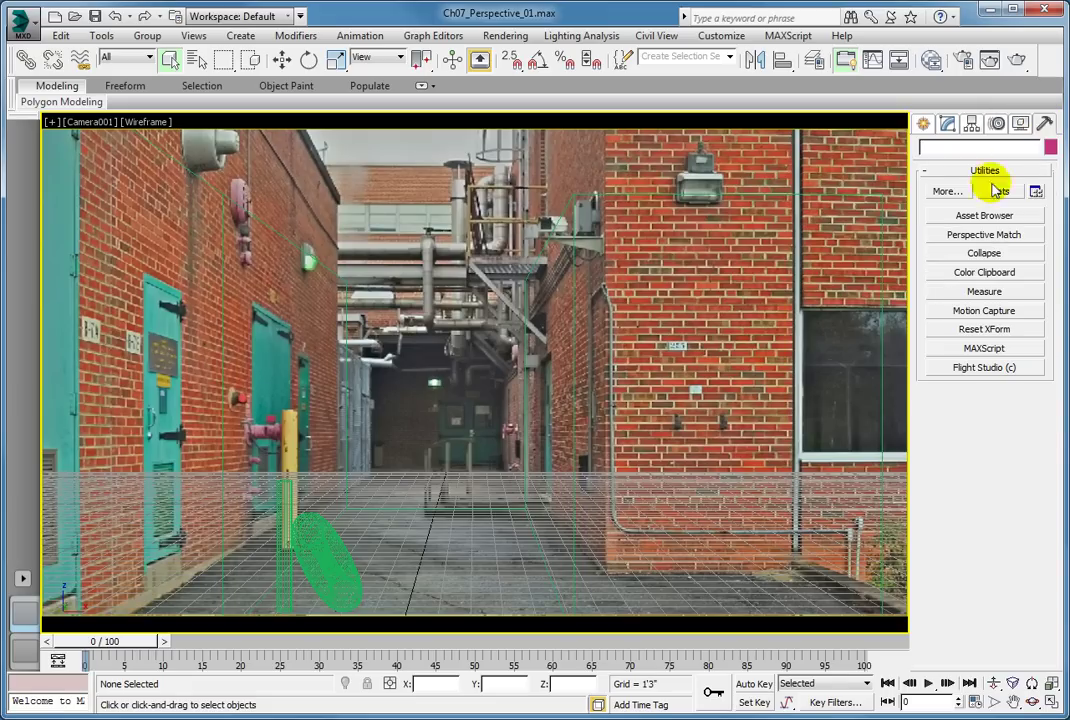
click(987, 235)
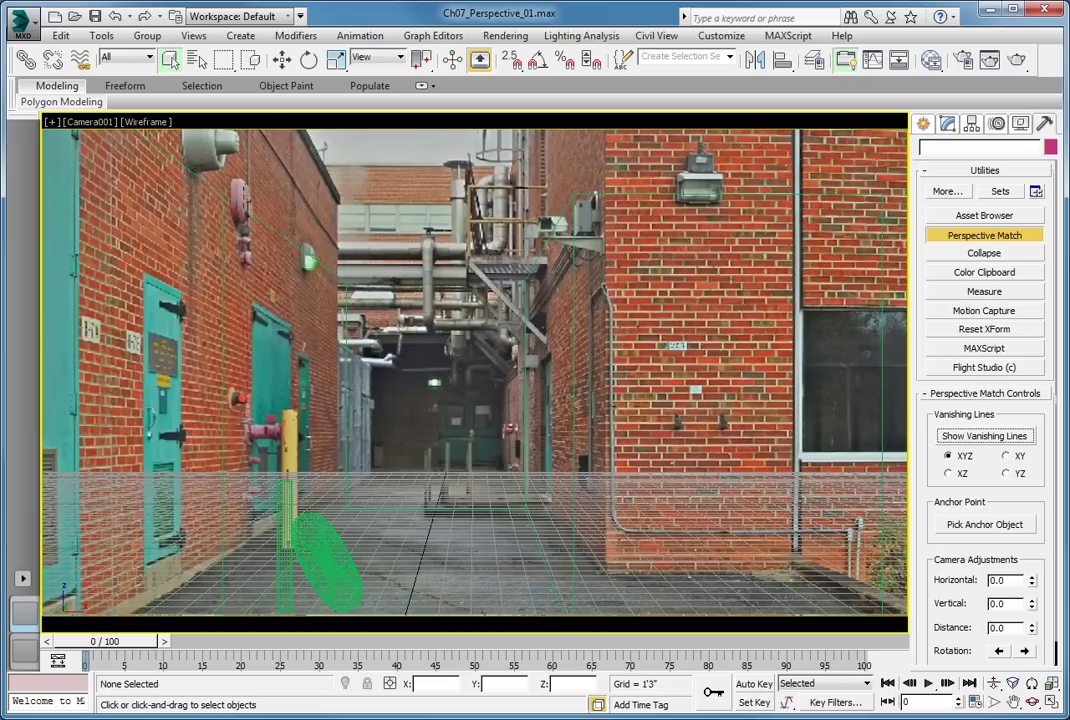
Step: Turn on Show Vanishing Lines in Perspective Match and hide the home grid with G
click(977, 438)
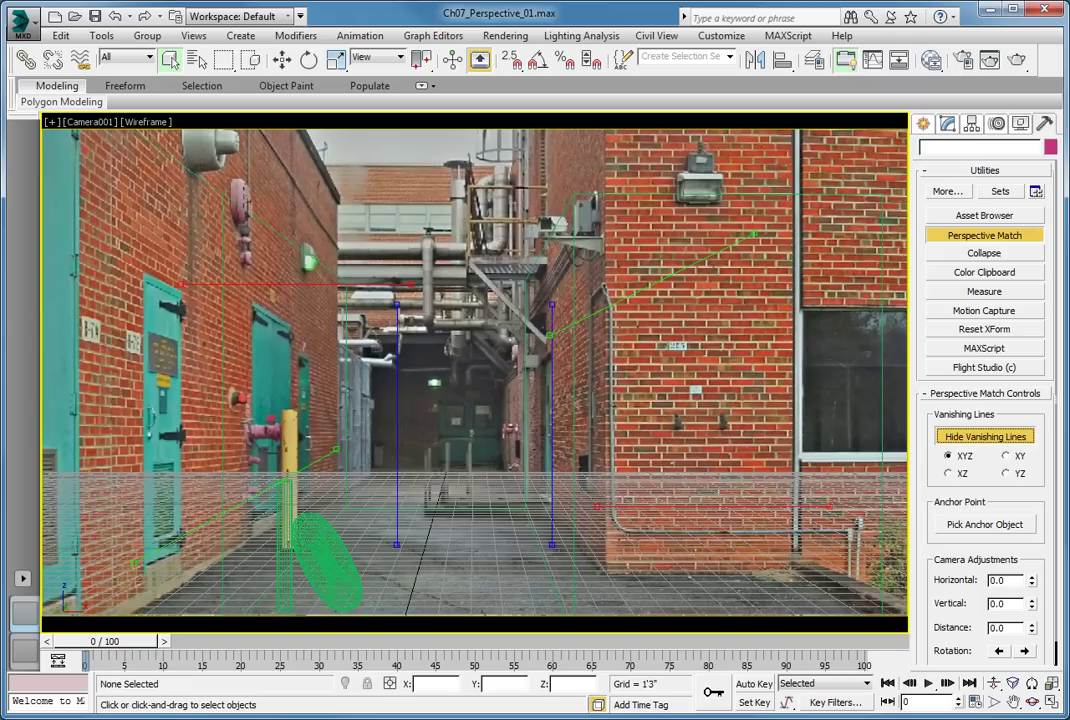
key(g)
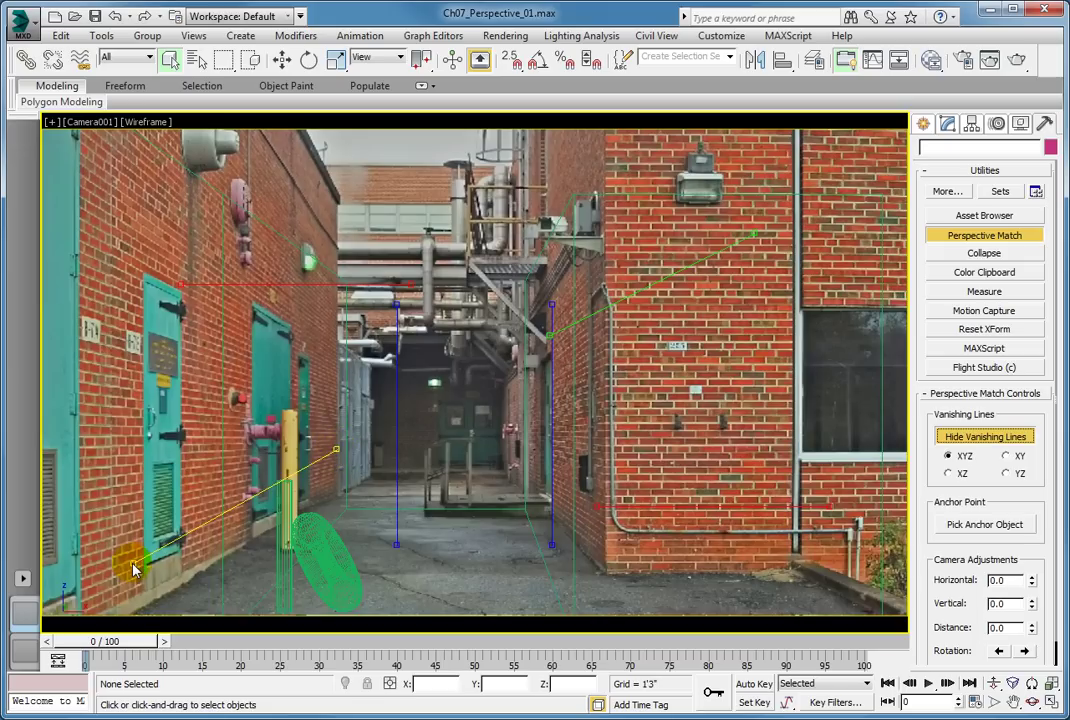
Step: Drag both green vanishing lines along the ground edges of the left and right alley walls
drag(133, 567, 144, 617)
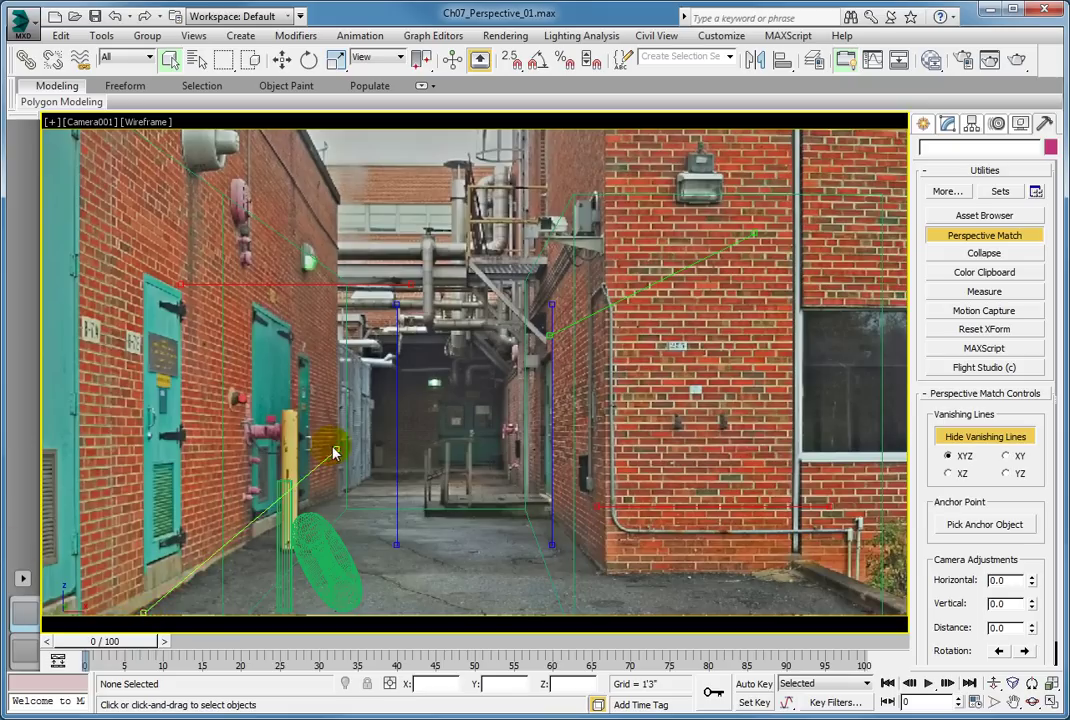
drag(336, 452, 319, 512)
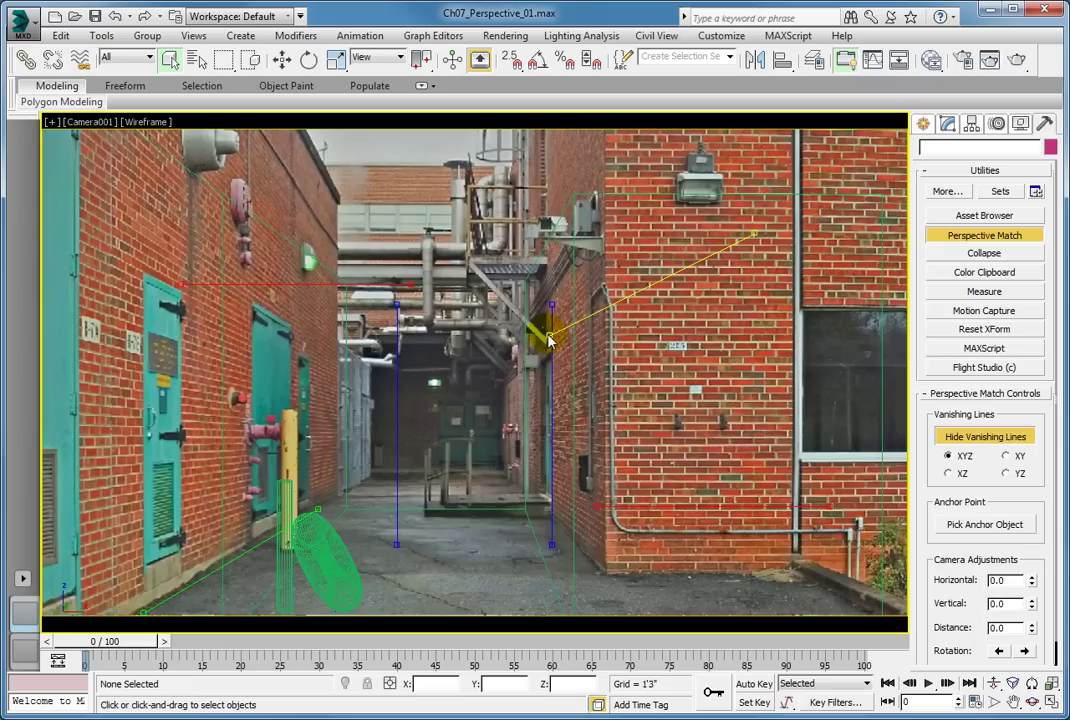
drag(549, 337, 516, 464)
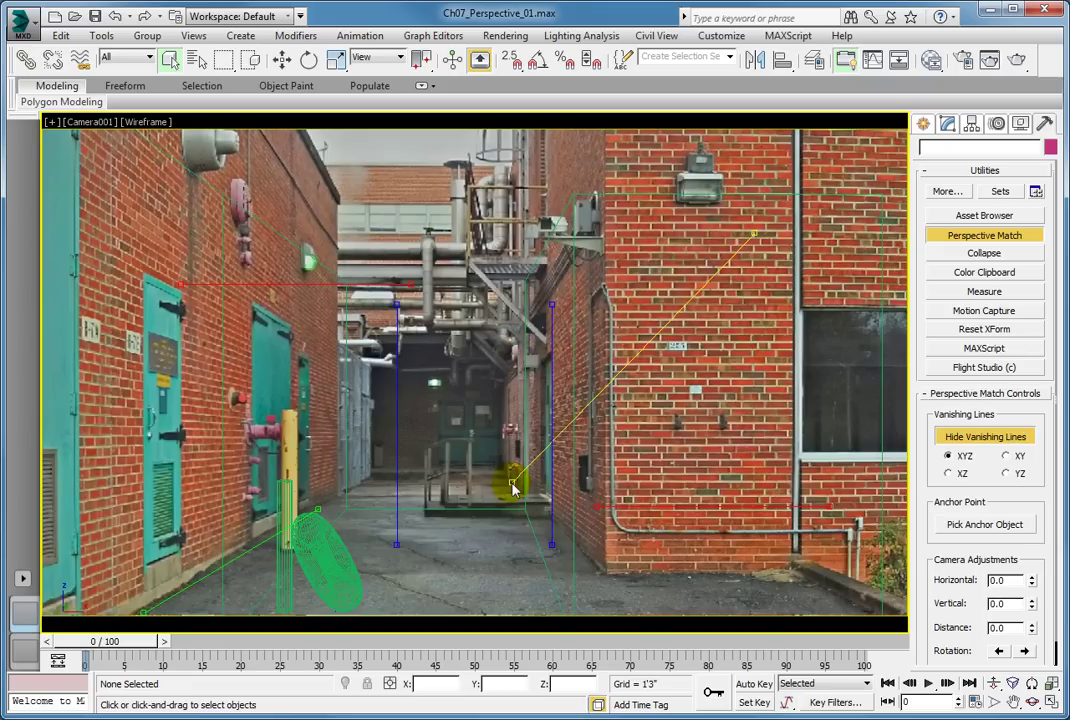
drag(512, 487, 513, 484)
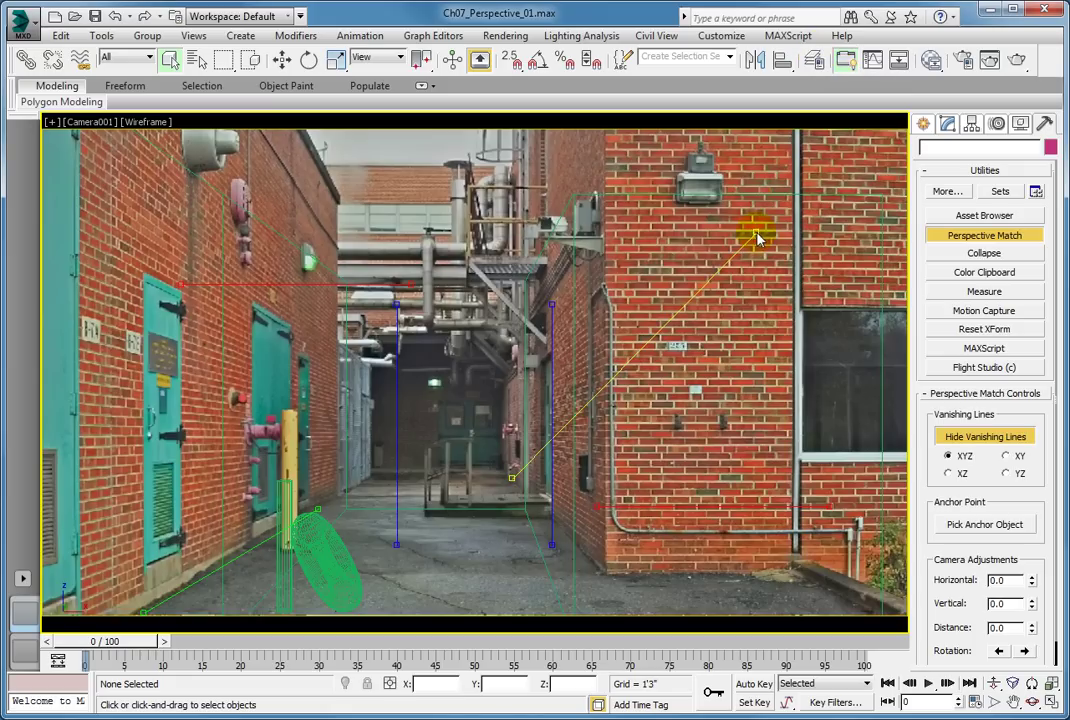
drag(754, 233, 589, 574)
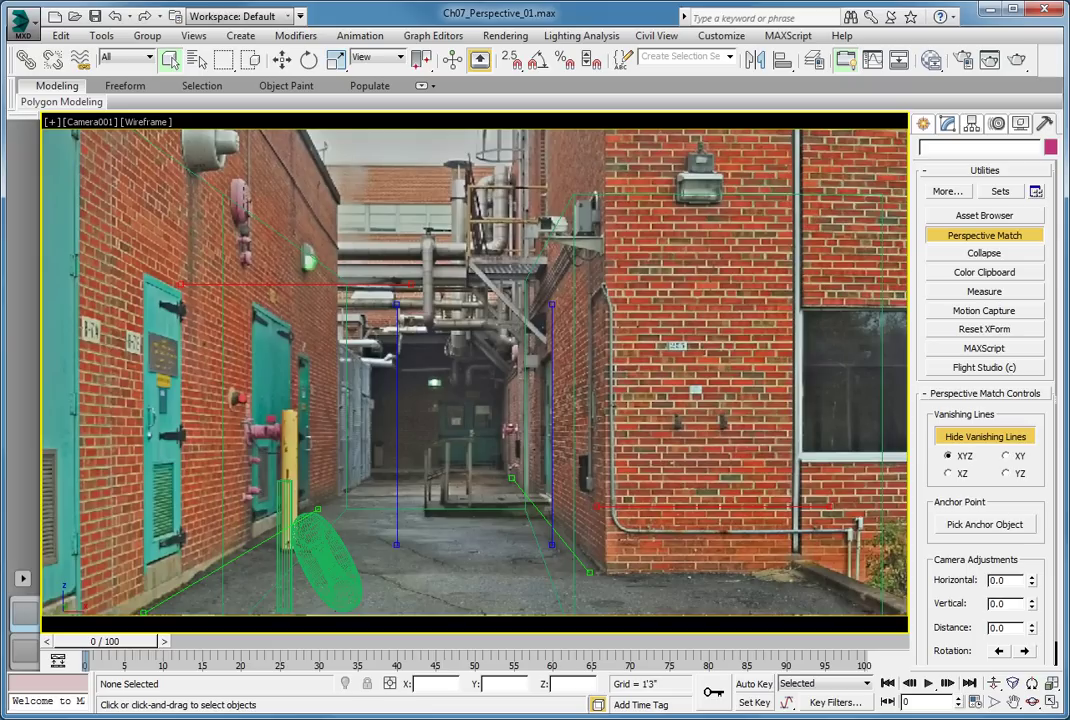
Step: Reposition the upper red vanishing line's ends so it runs along the overhead pipe
click(410, 286)
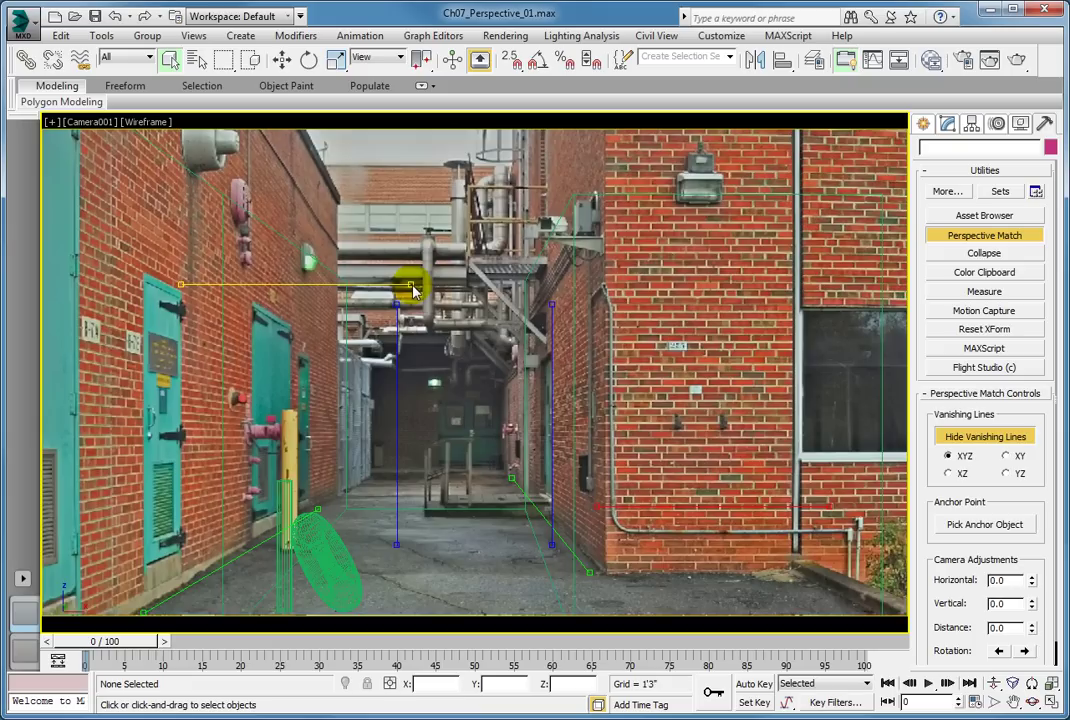
mouse_move(410, 286)
mouse_down()
mouse_move(414, 272)
mouse_move(421, 278)
mouse_up()
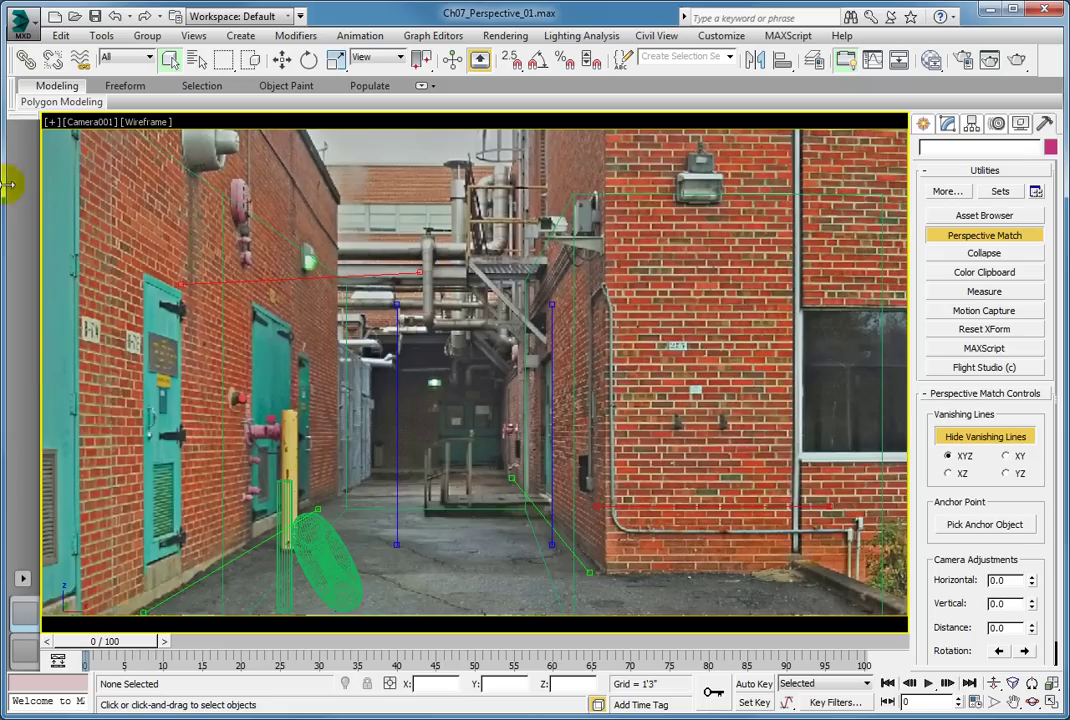
mouse_move(188, 288)
mouse_down()
mouse_move(283, 289)
mouse_move(336, 272)
mouse_up()
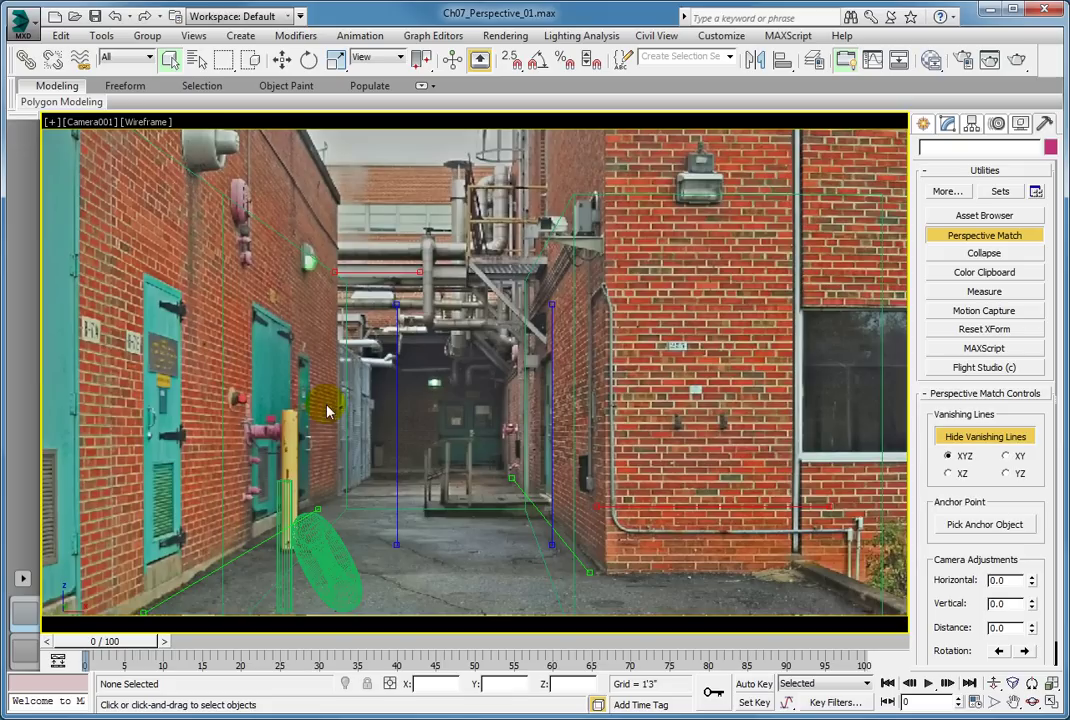
Step: Place one vertical vanishing line on the teal door's edge and the other up the right building corner
drag(400, 460, 145, 488)
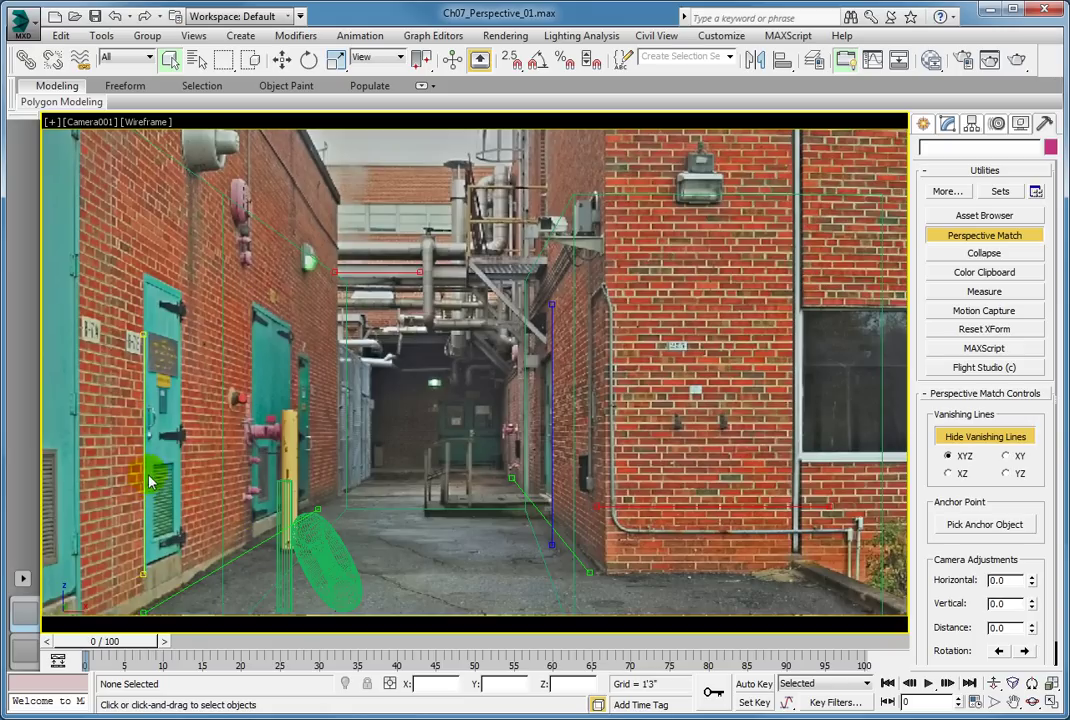
drag(143, 342, 143, 244)
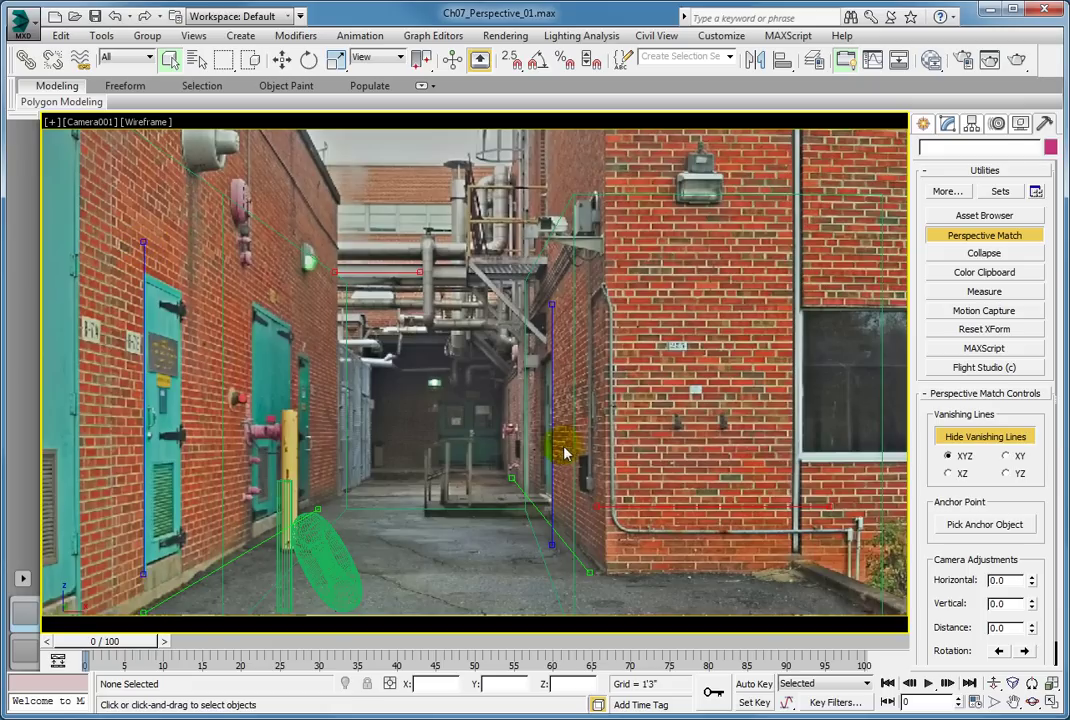
drag(552, 445, 606, 470)
click(612, 336)
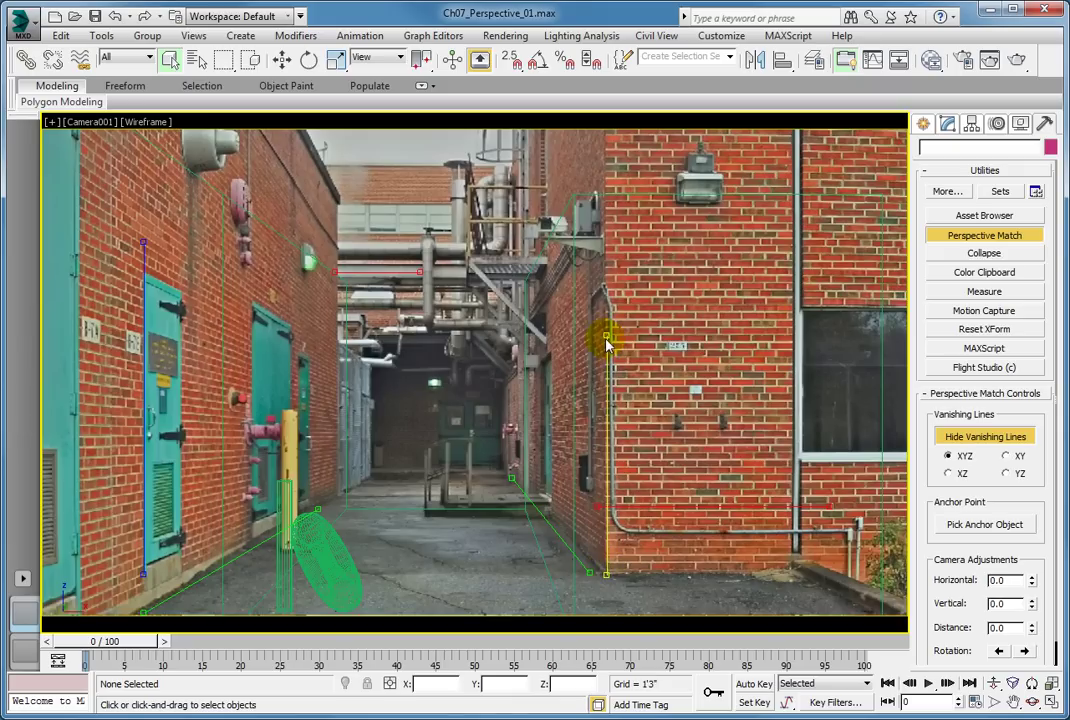
drag(606, 340, 605, 160)
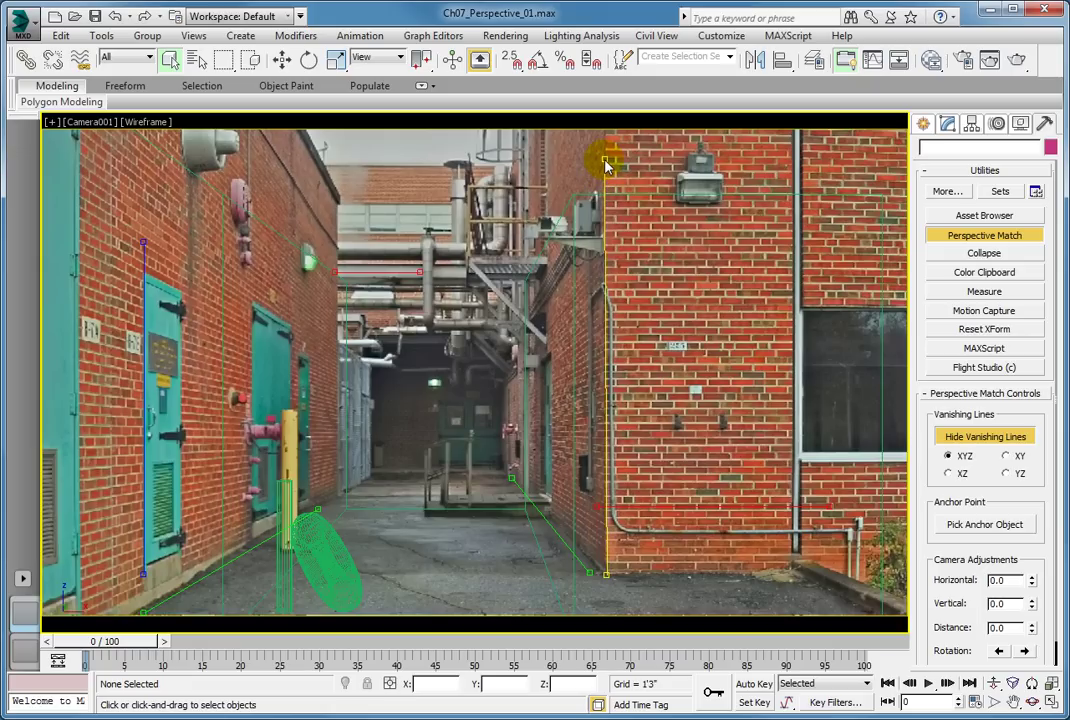
drag(606, 163, 606, 162)
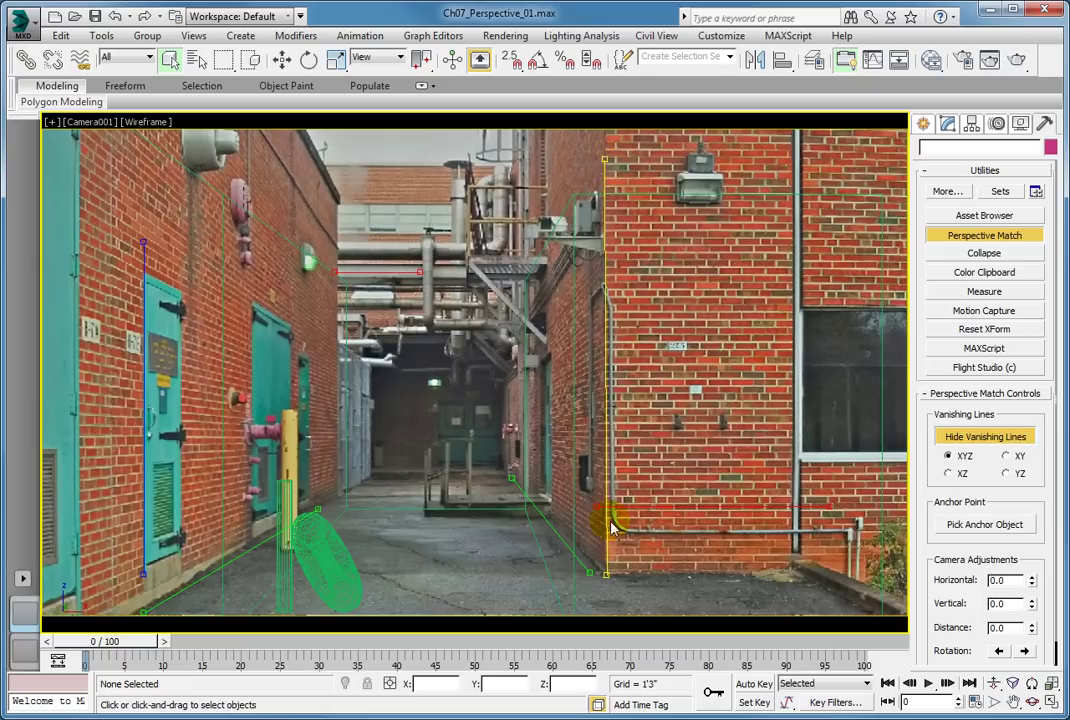
drag(606, 574, 604, 573)
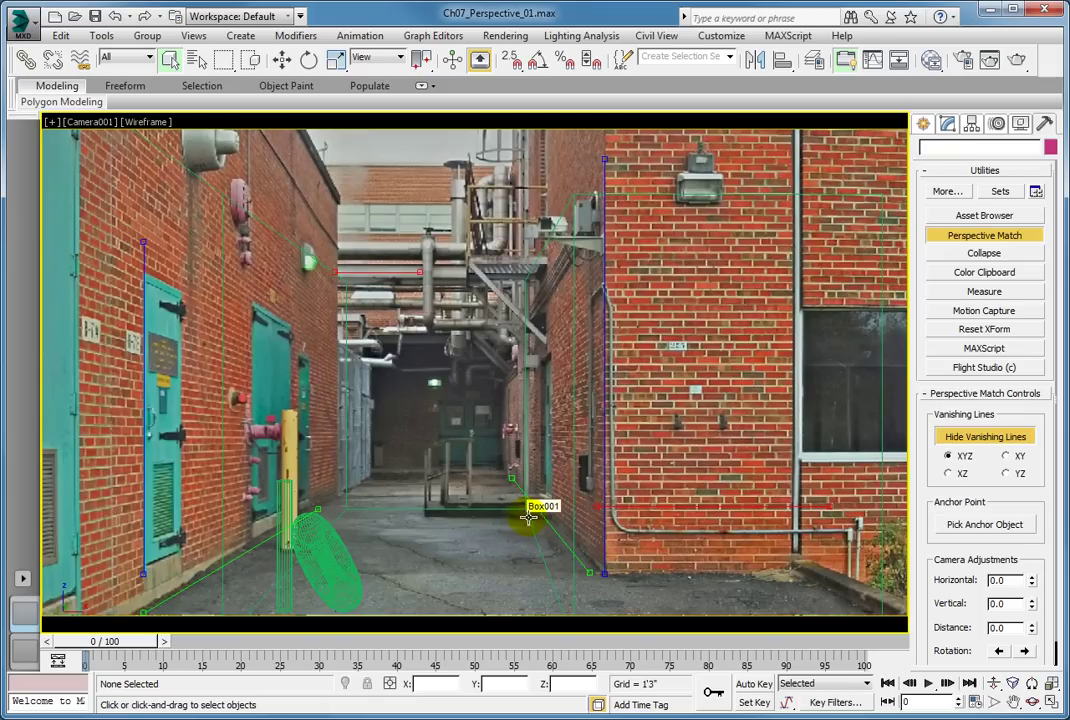
Step: Select the top horizontal vanishing line and nudge the right vertical line's bottom endpoint slightly left
click(654, 523)
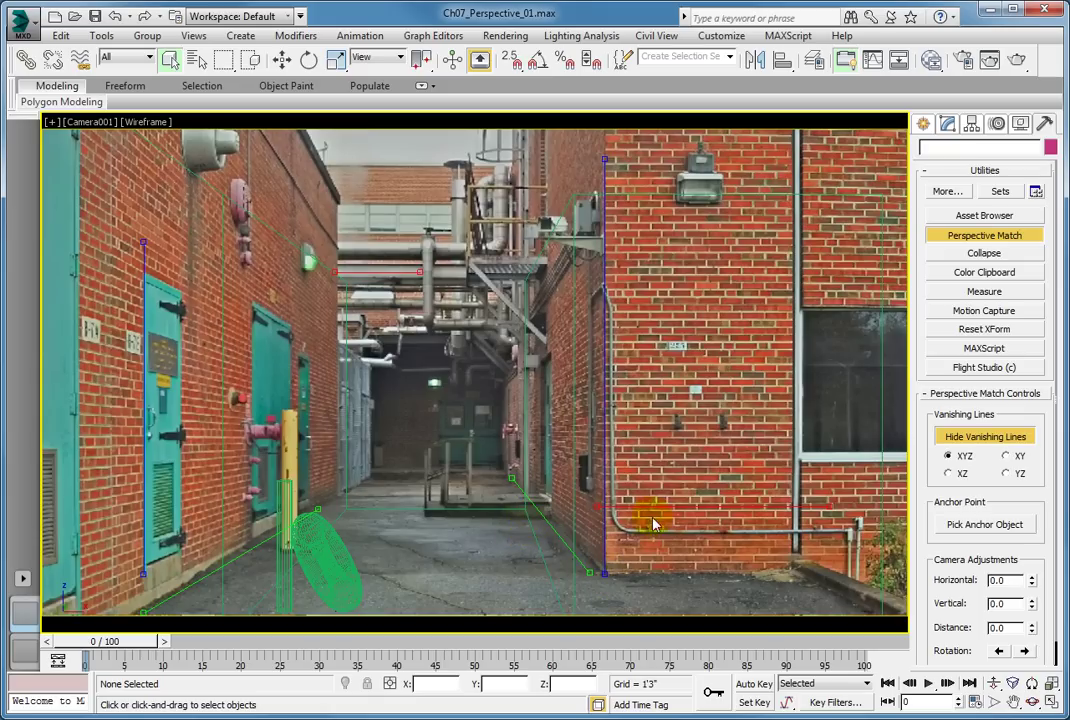
click(375, 269)
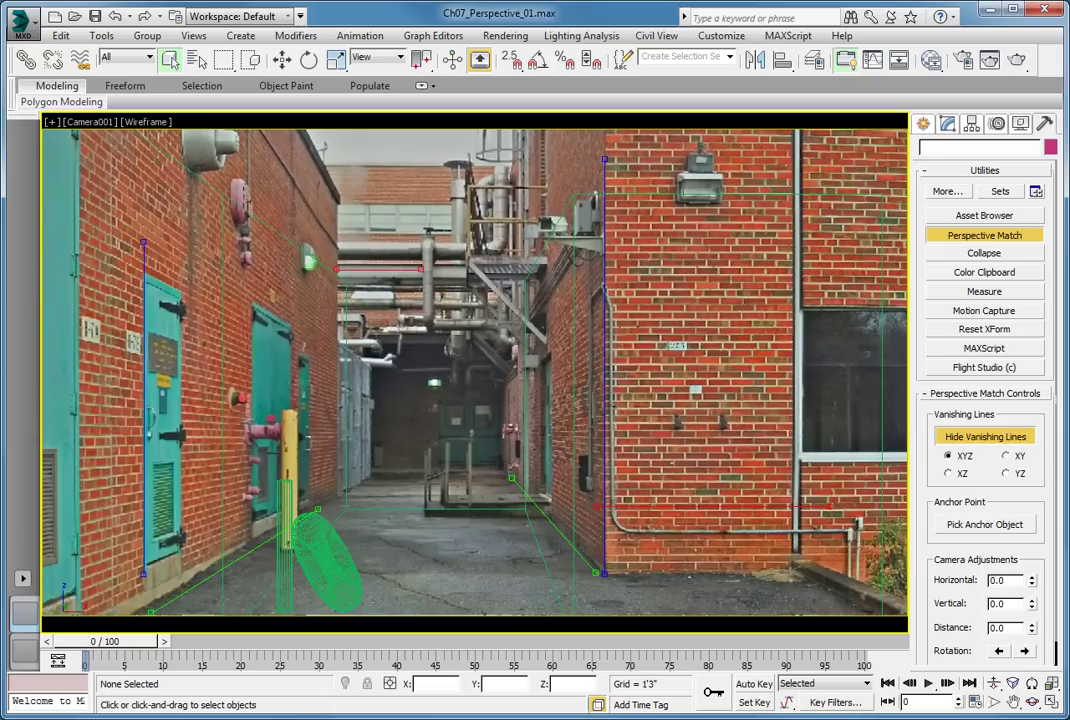
drag(922, 549, 914, 497)
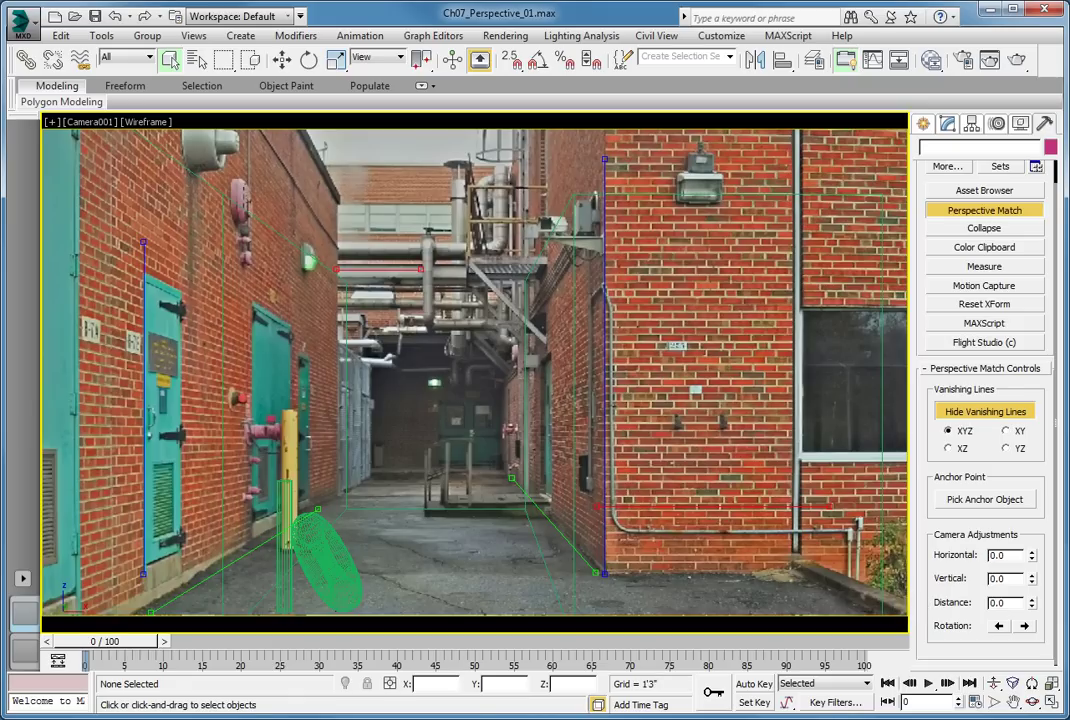
drag(595, 573, 592, 576)
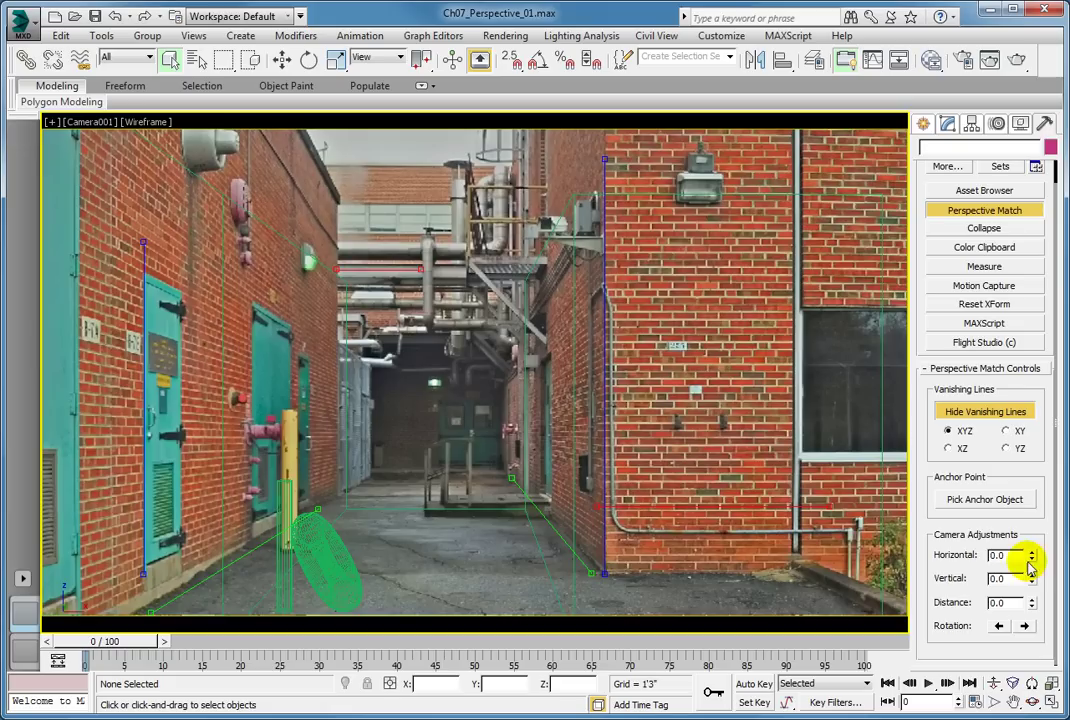
Step: Try Distance, Vertical and Horizontal camera adjustments, resetting Distance and Horizontal to 0.0
drag(1032, 602, 1010, 9)
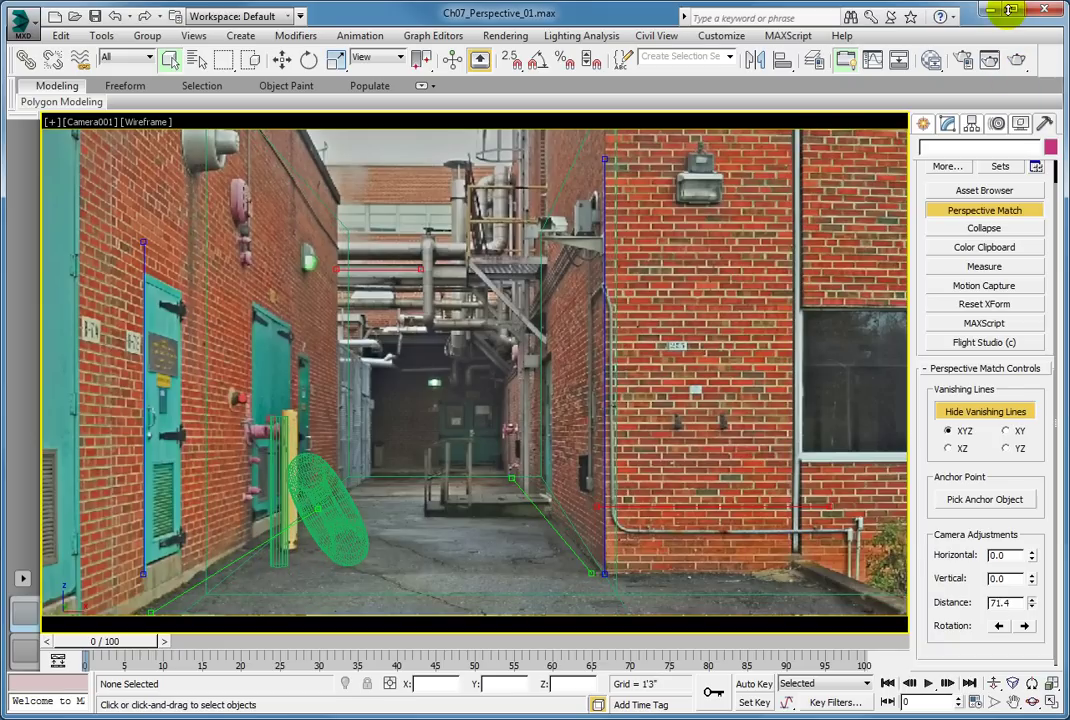
drag(1010, 9, 990, 352)
drag(1031, 606, 1000, 53)
right_click(1003, 53)
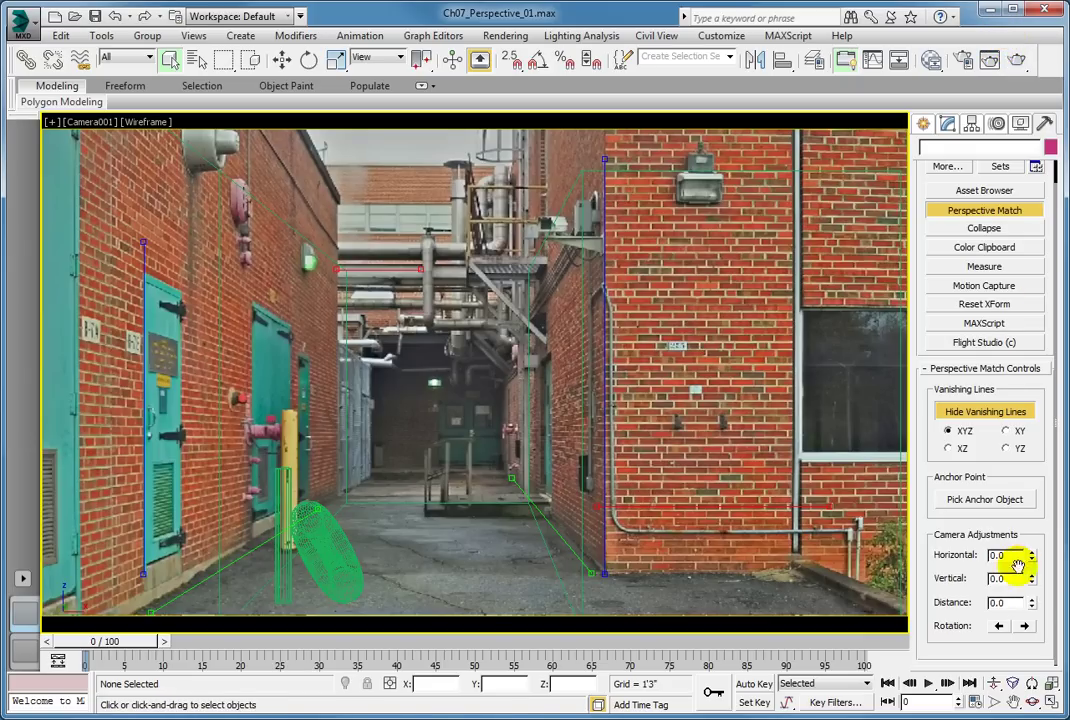
drag(1033, 583, 1020, 719)
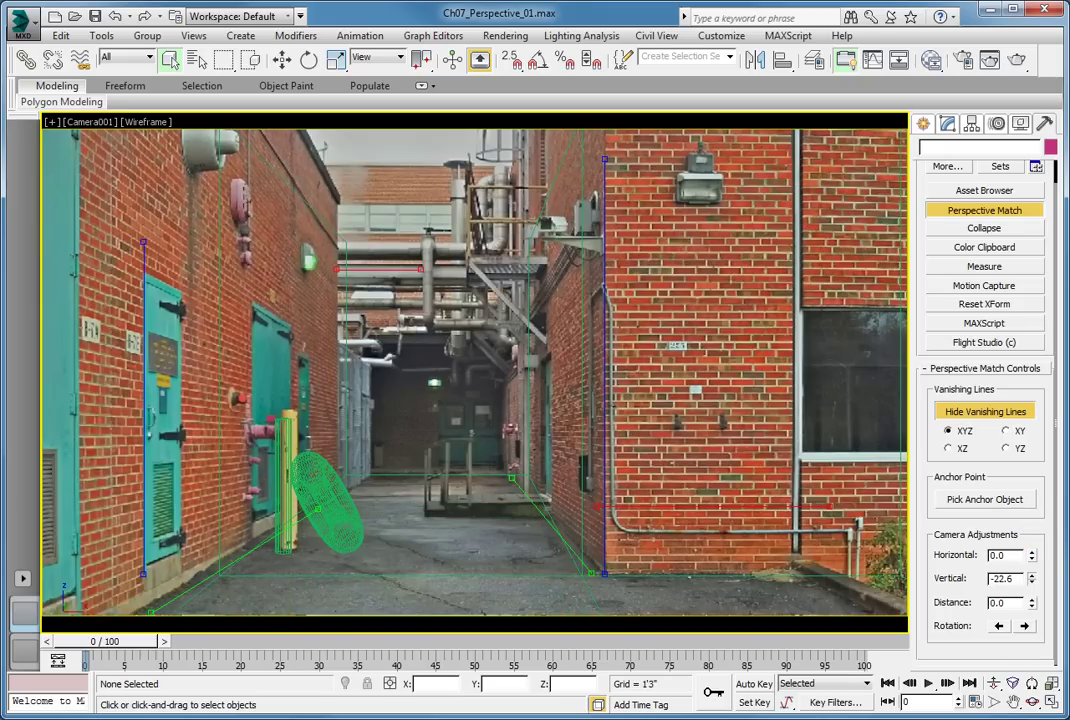
mouse_move(1032, 578)
mouse_down()
mouse_move(1022, 682)
mouse_move(1044, 474)
mouse_move(1044, 522)
mouse_move(1027, 557)
mouse_move(1036, 492)
mouse_move(1032, 670)
mouse_move(1058, 488)
mouse_move(1019, 690)
mouse_move(1029, 579)
mouse_up()
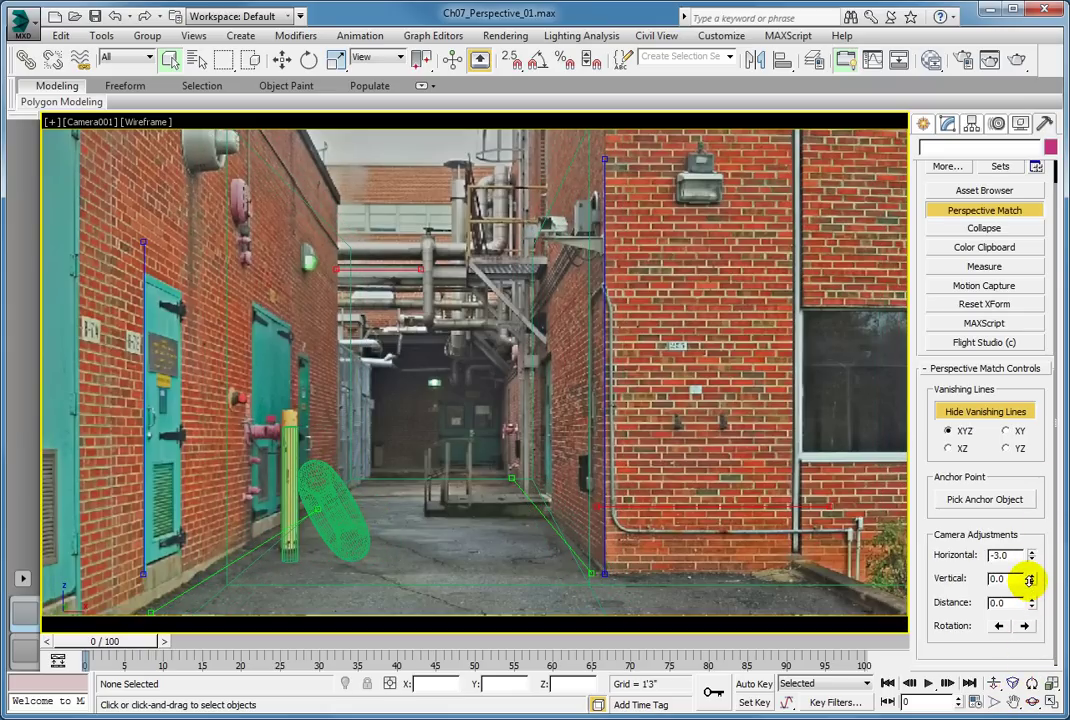
right_click(1029, 579)
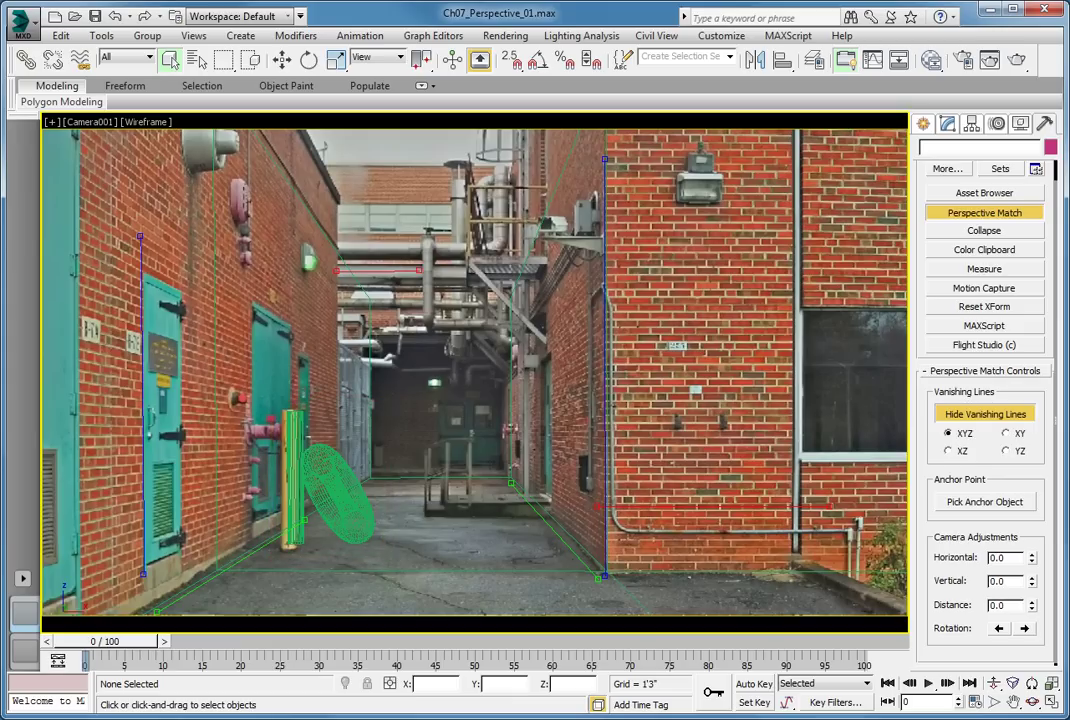
Step: Select the cylinder and torus together and move them slightly left and down onto the yellow post
click(292, 440)
ctrl+click(321, 461)
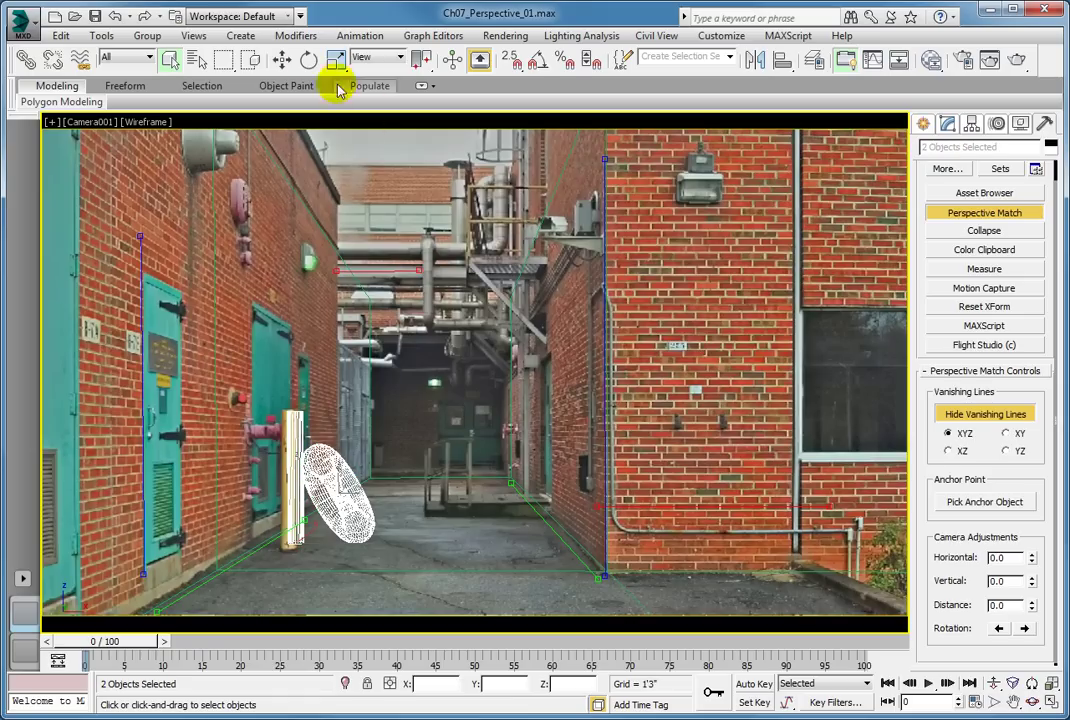
click(282, 60)
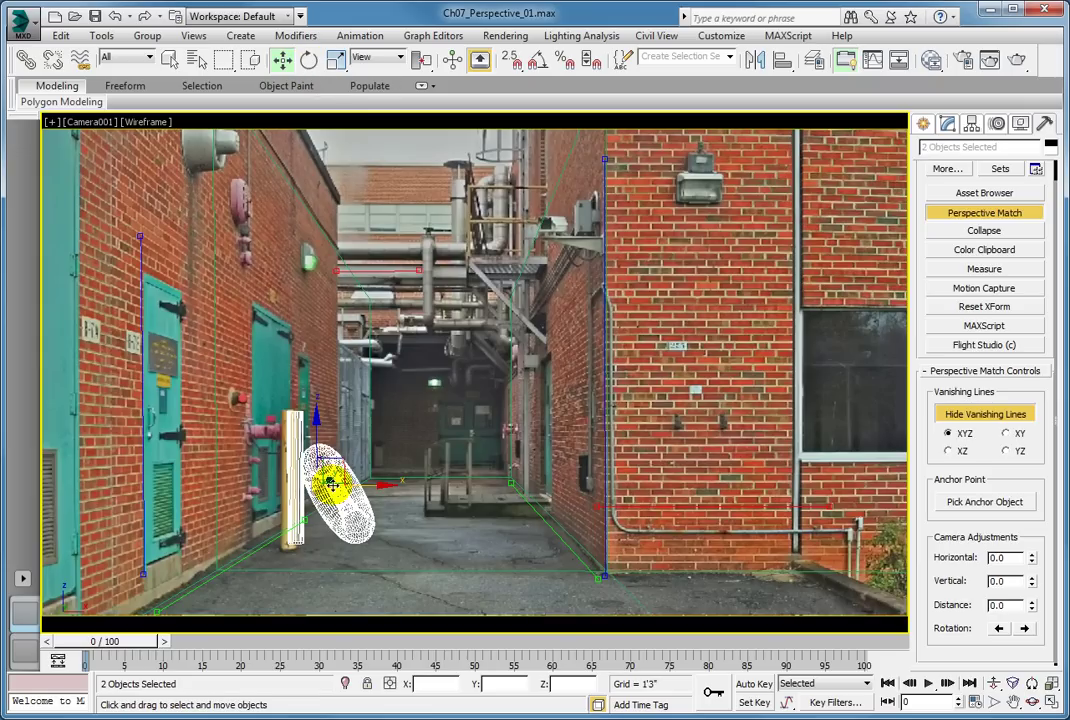
mouse_move(328, 478)
mouse_down()
mouse_move(318, 497)
mouse_move(312, 485)
mouse_move(324, 490)
mouse_move(323, 481)
mouse_up()
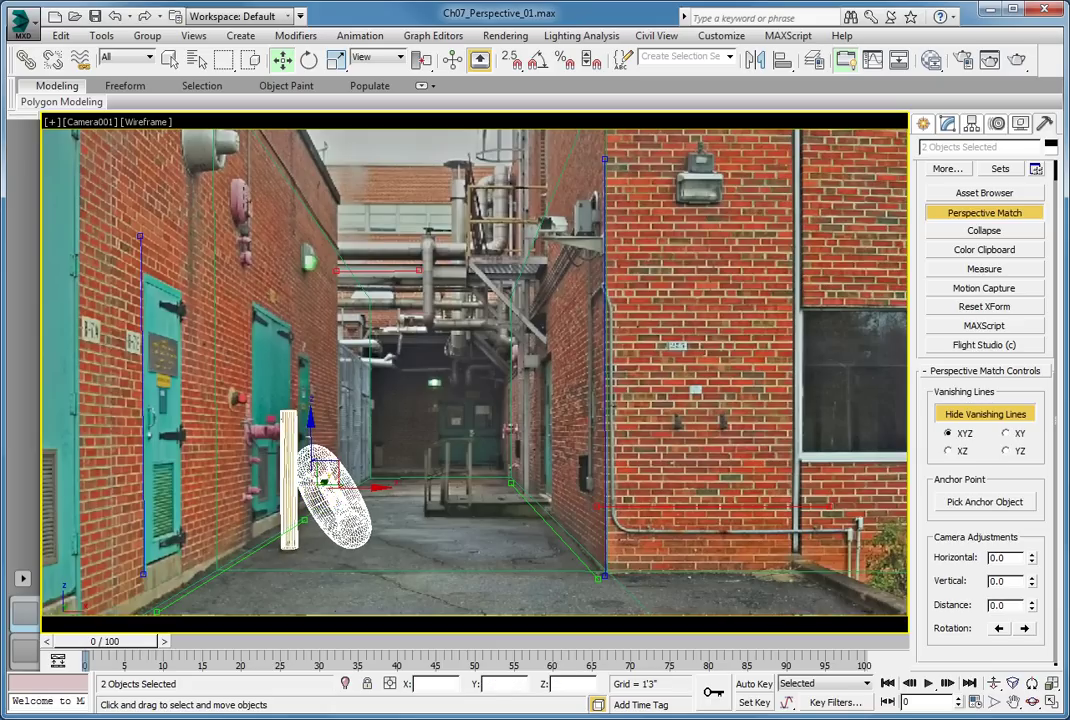